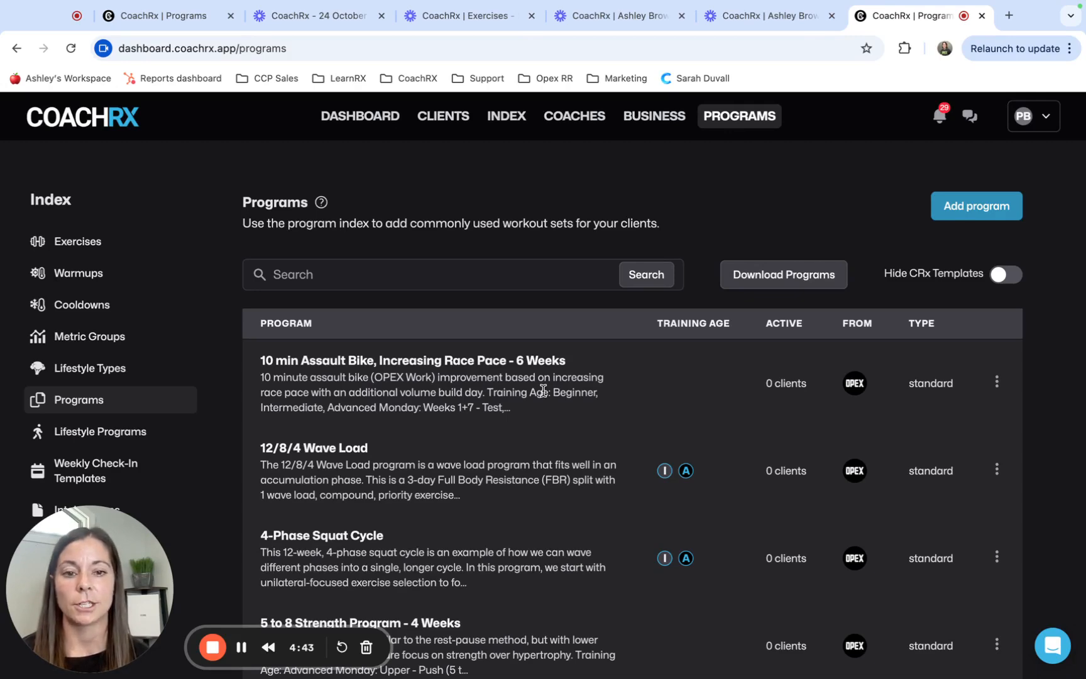
Review the list of programs available for download and close it without downloading any
click(802, 282)
scroll(594, 368, down, 5)
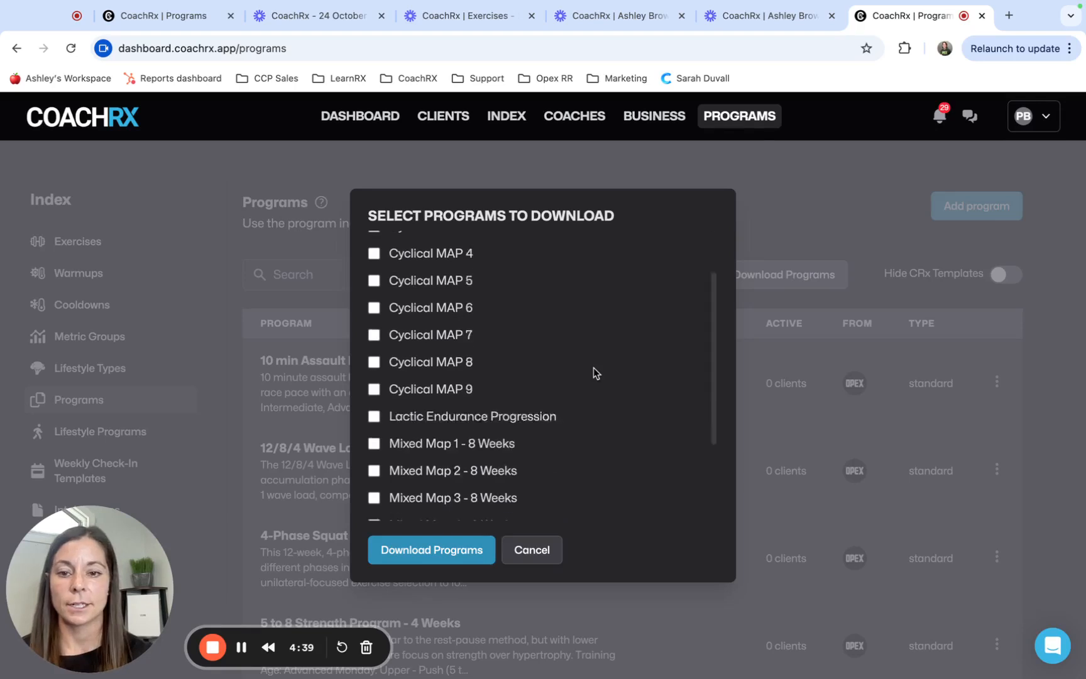
scroll(593, 368, up, 5)
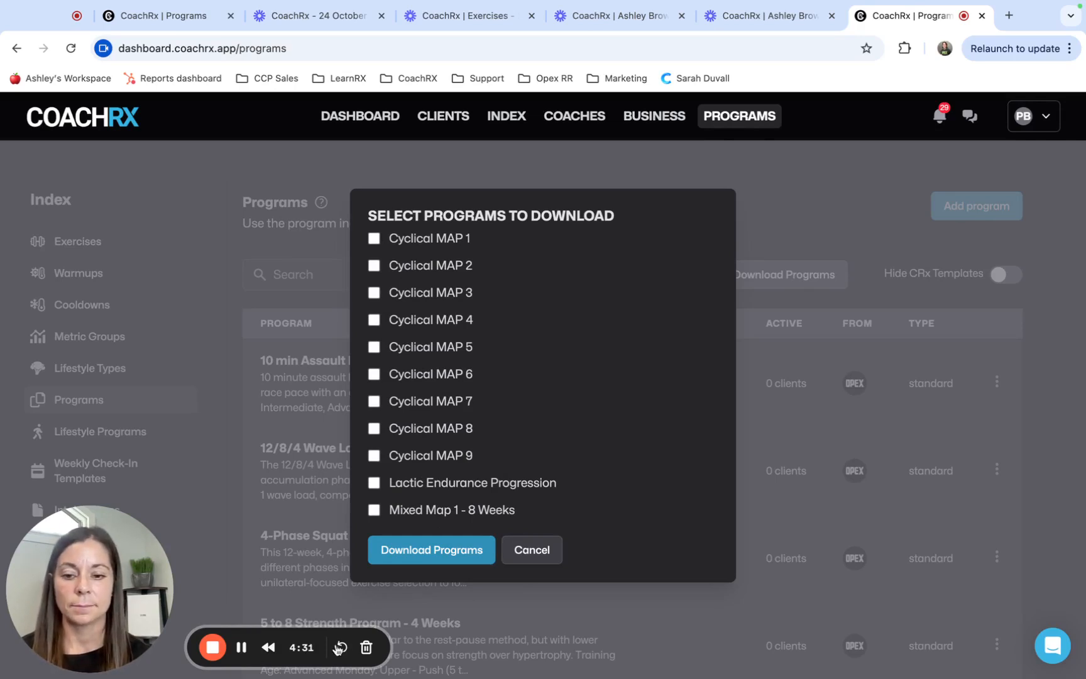
click(239, 656)
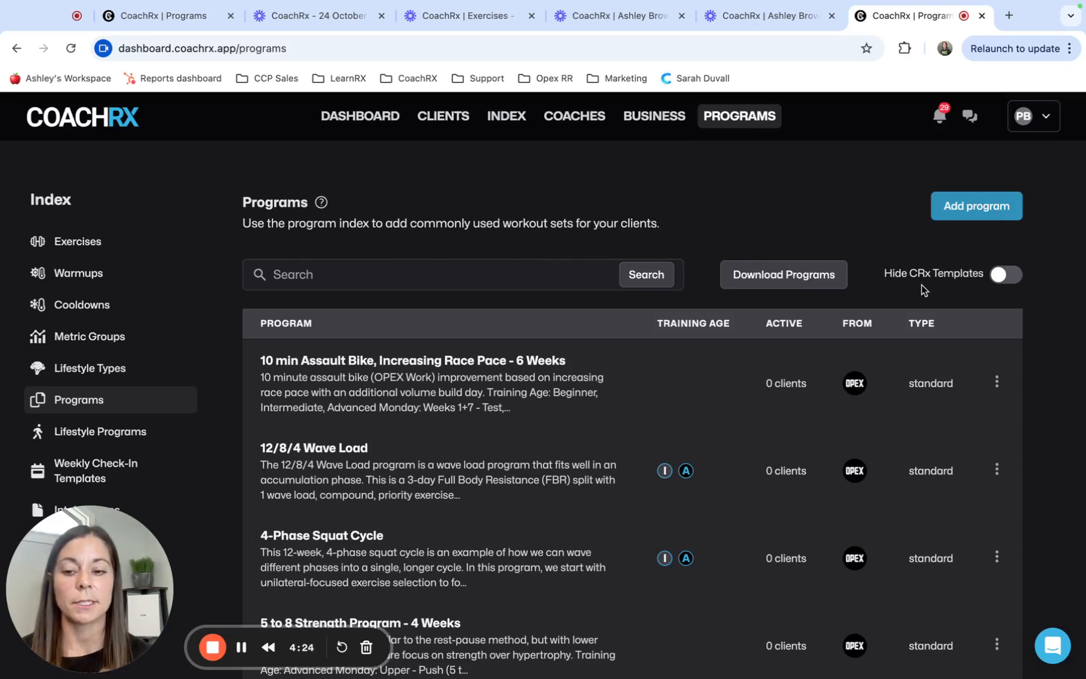
Hide the CRx templates in the program index and look through the remaining programs
click(1000, 281)
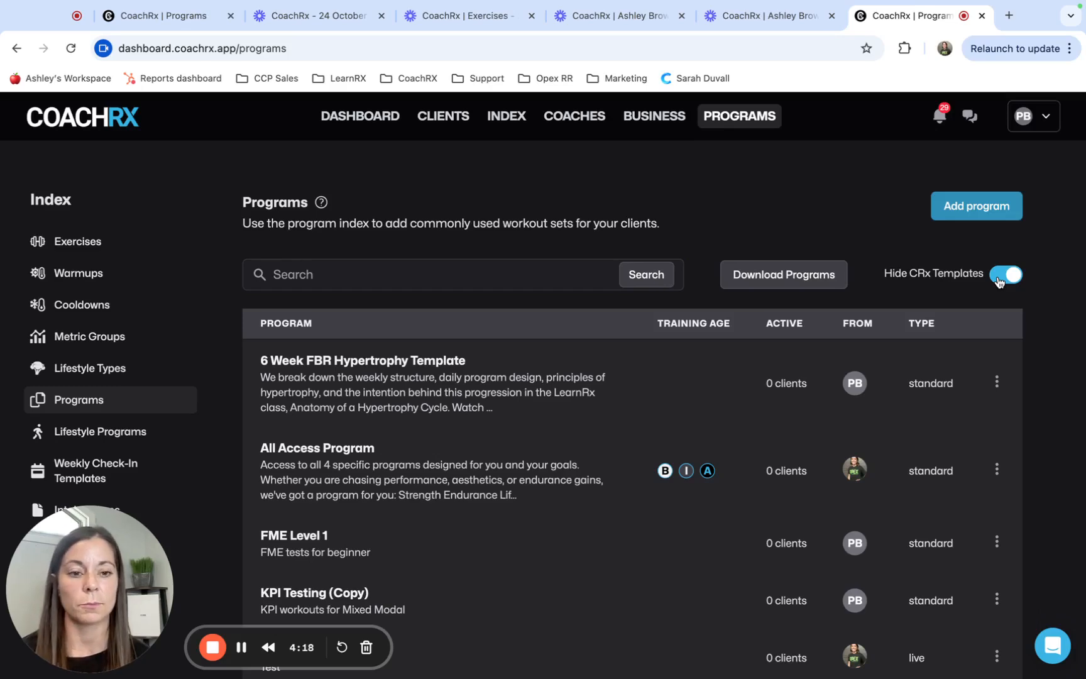
scroll(903, 418, down, 10)
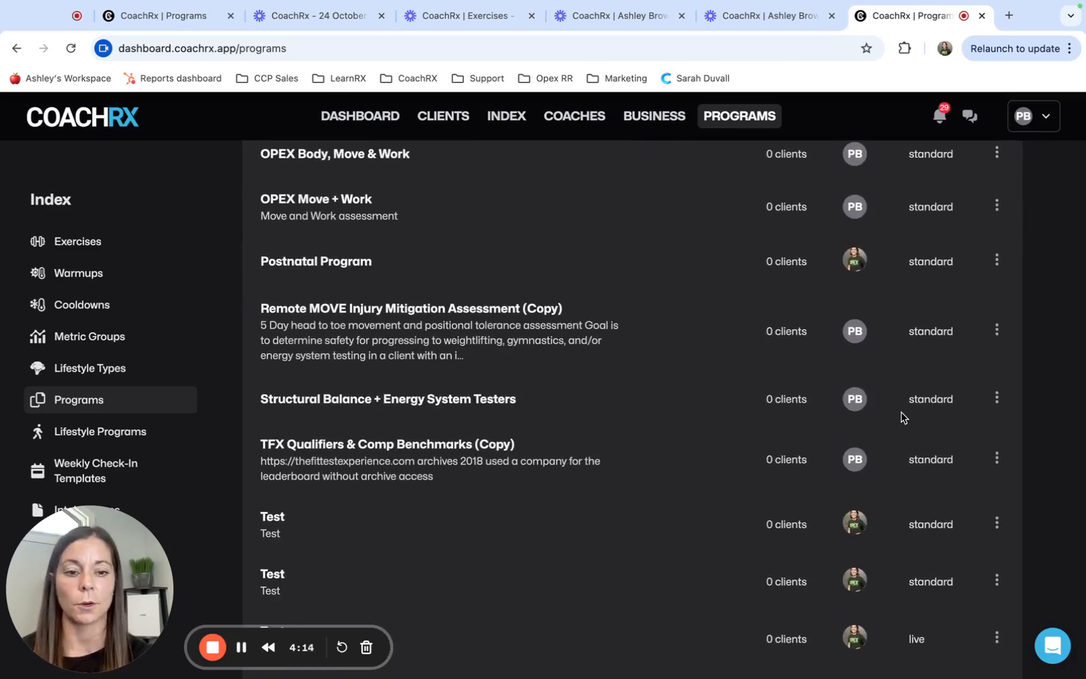
scroll(903, 418, up, 10)
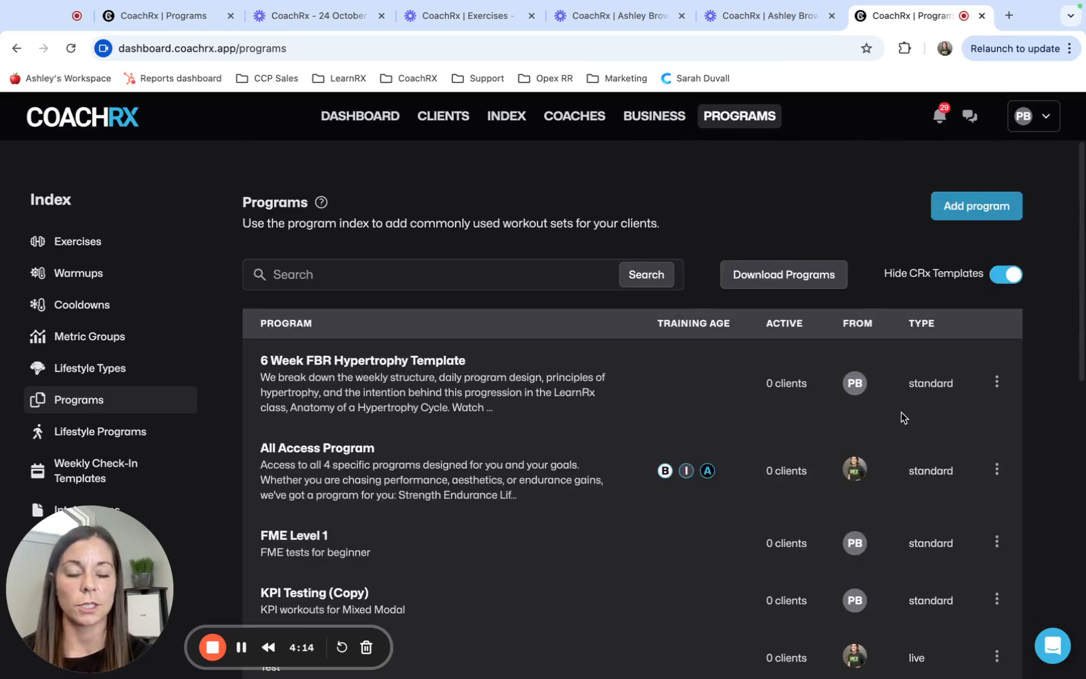
Start a new program named "Test" with the description "Test"
click(977, 206)
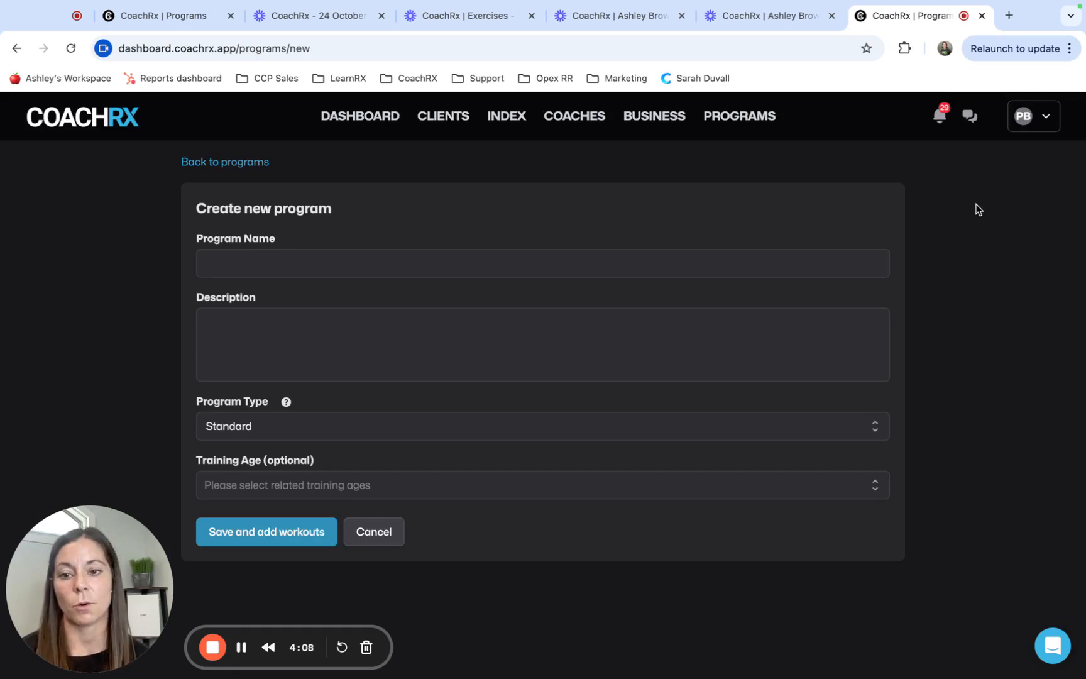
click(292, 264)
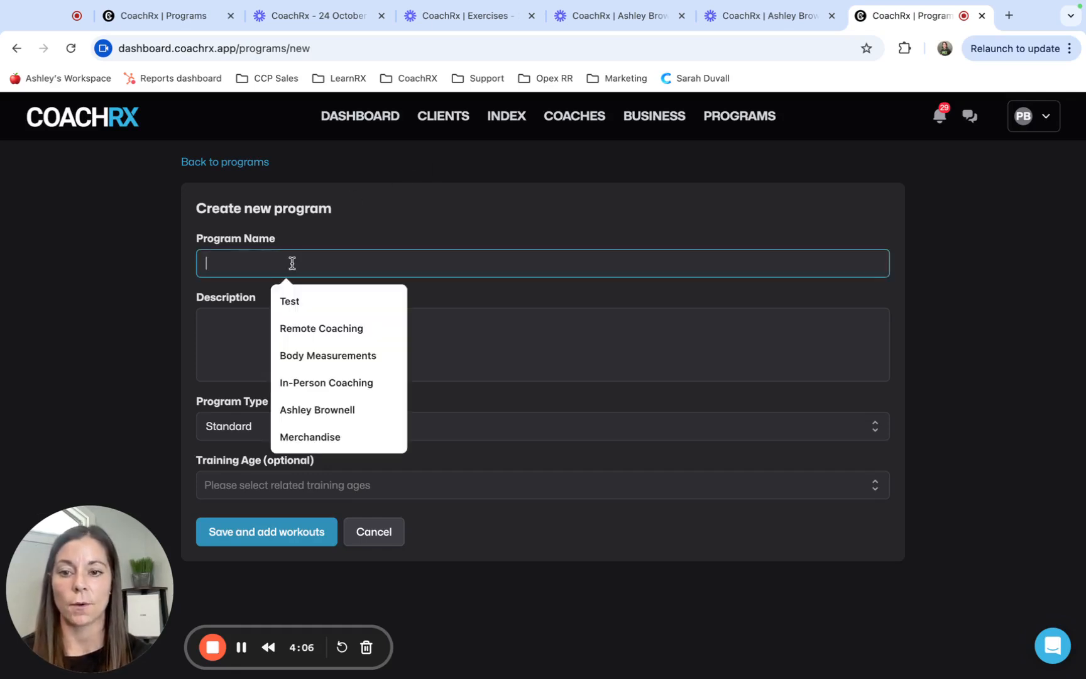
click(297, 300)
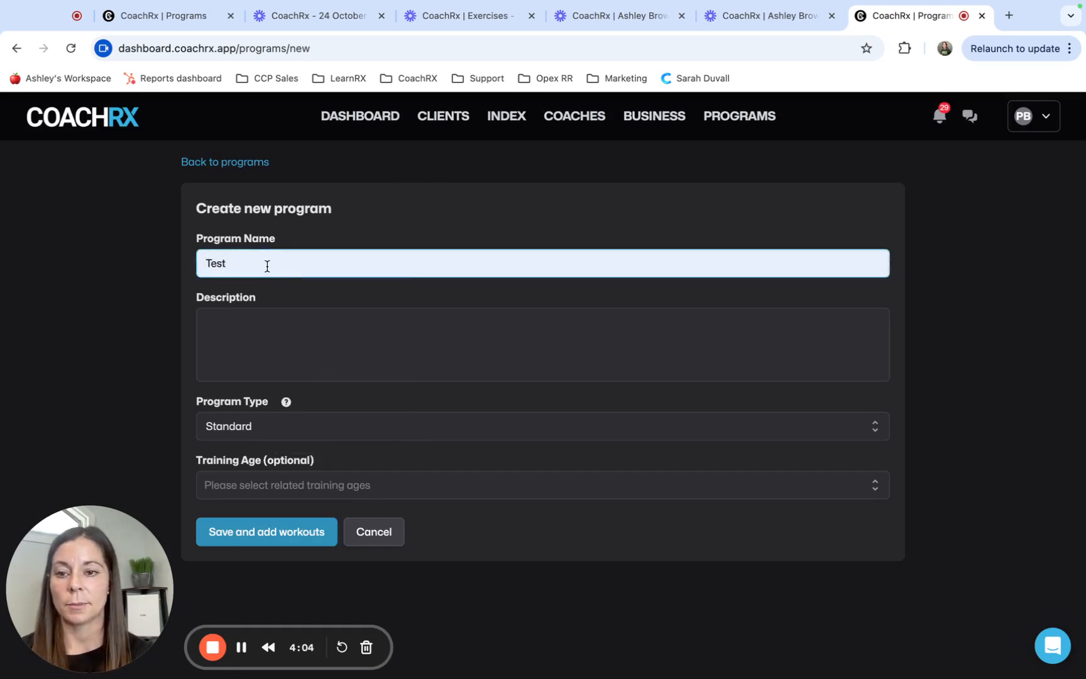
click(256, 340)
text(Test)
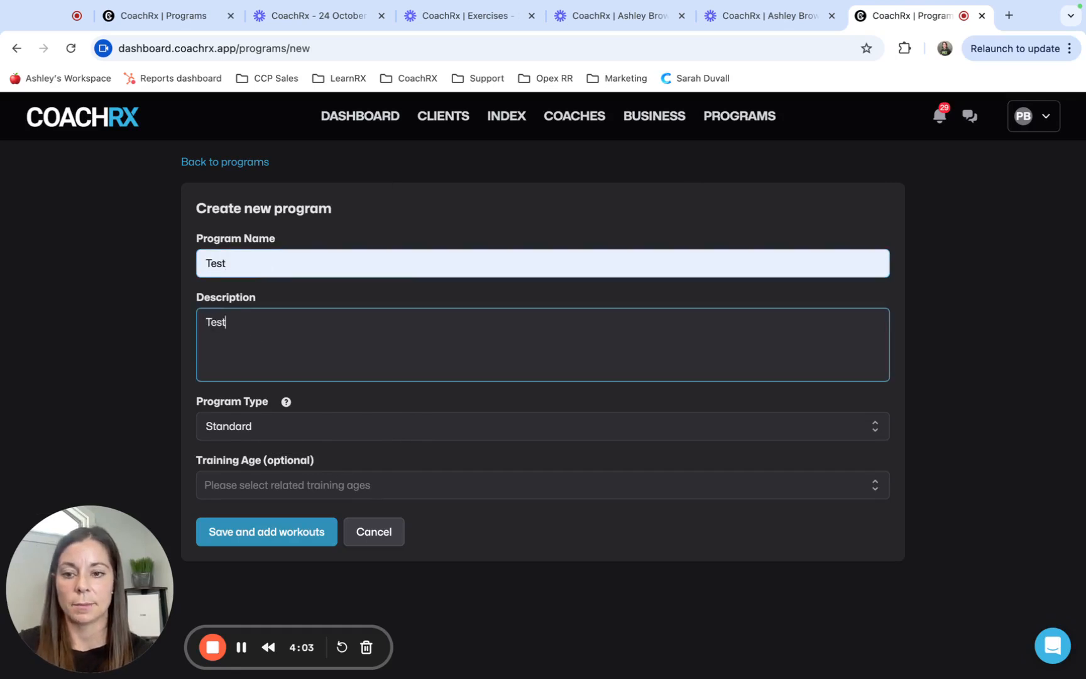
Keep the program type as Standard, leave the training age unset, and save the program to add workouts
click(284, 428)
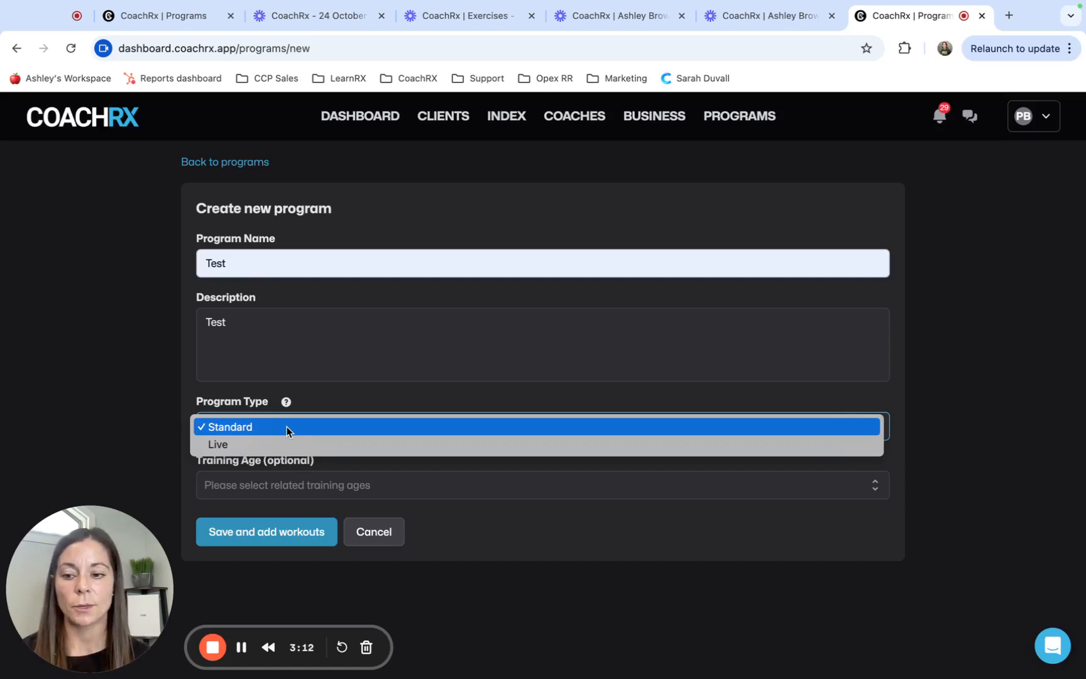
click(288, 428)
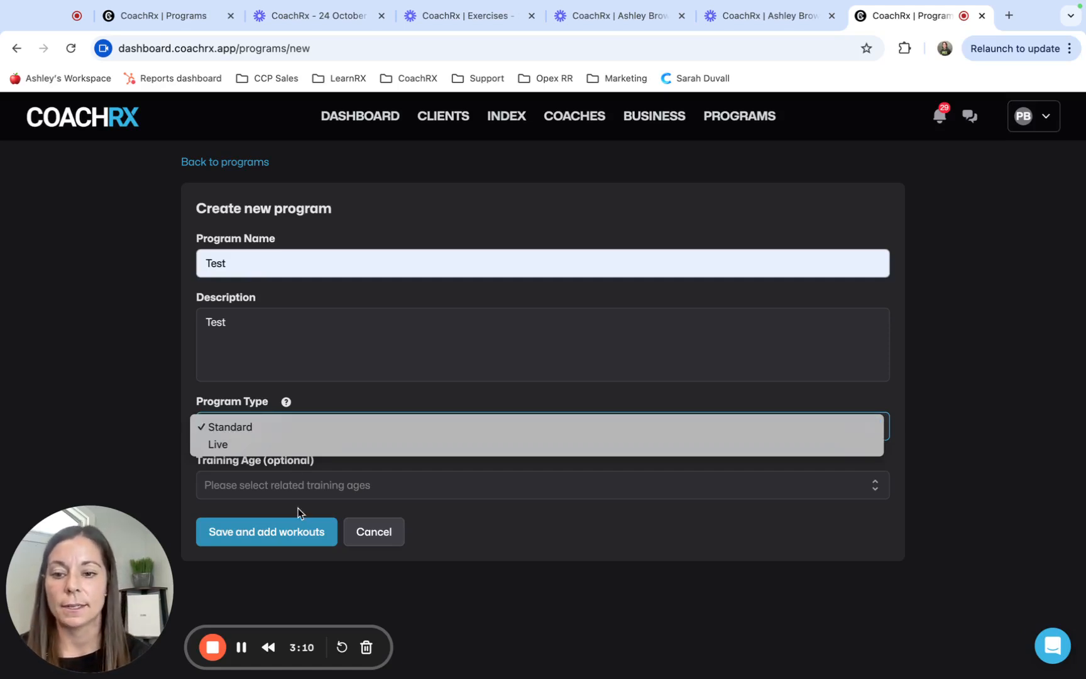
click(300, 484)
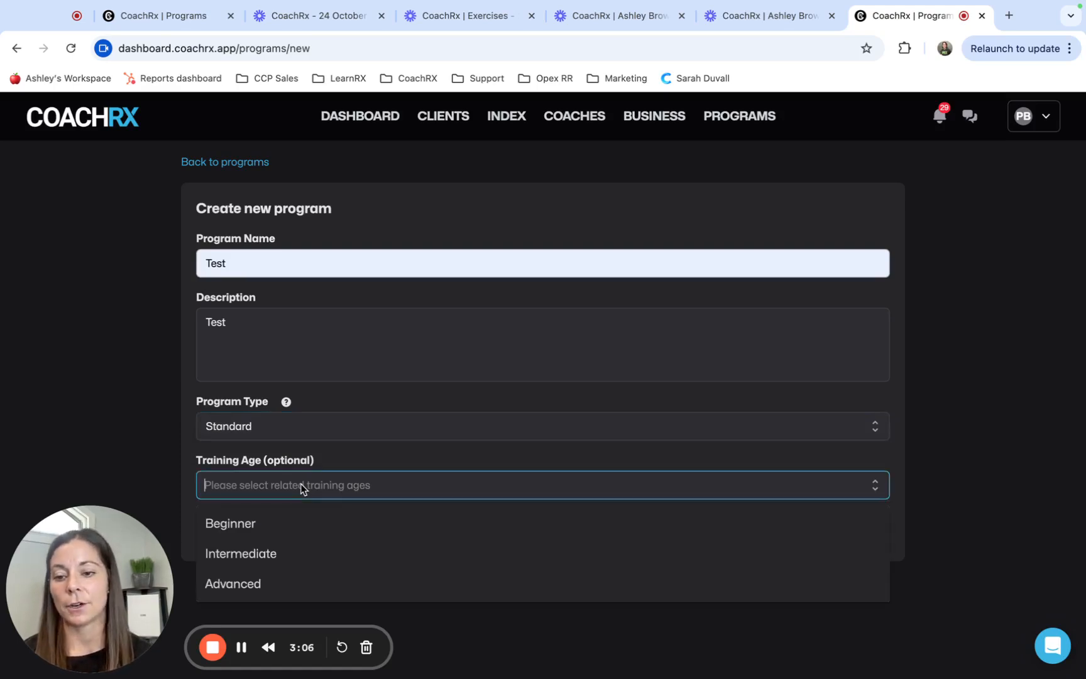
click(469, 638)
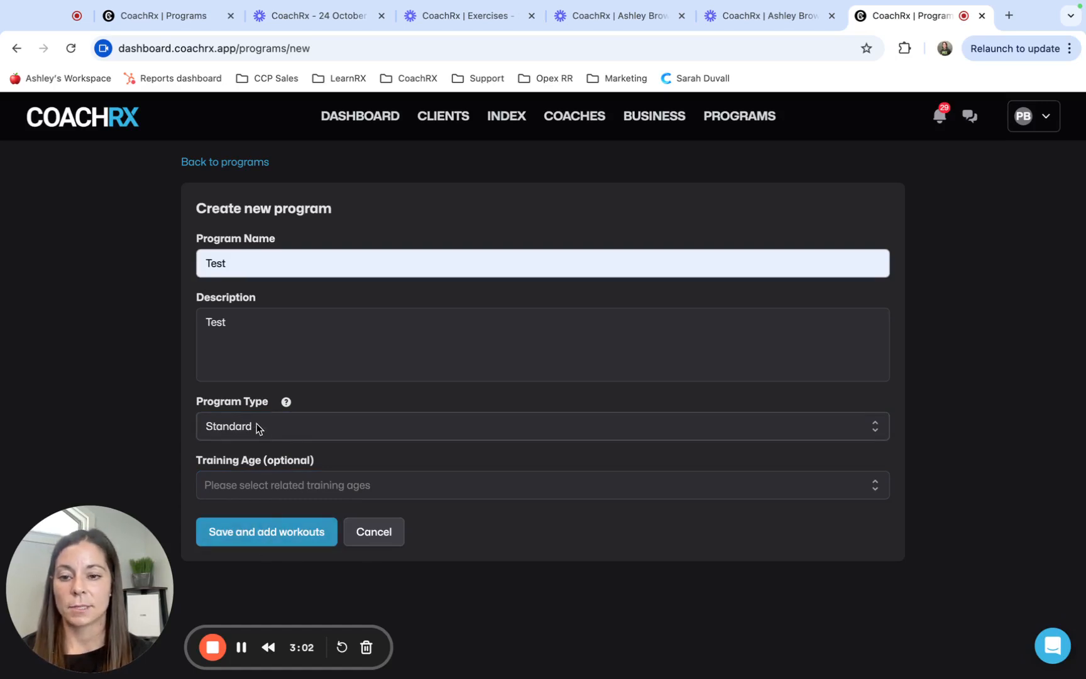
click(267, 539)
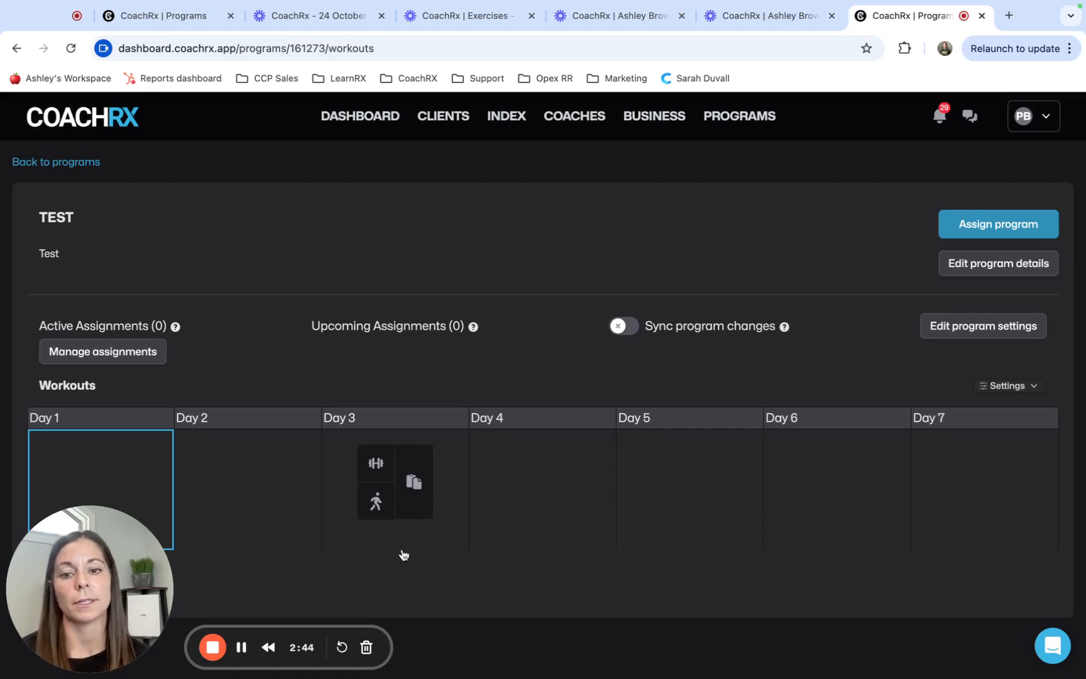
Turn on syncing of program changes and add two more weeks to the Test program's workout calendar
click(621, 327)
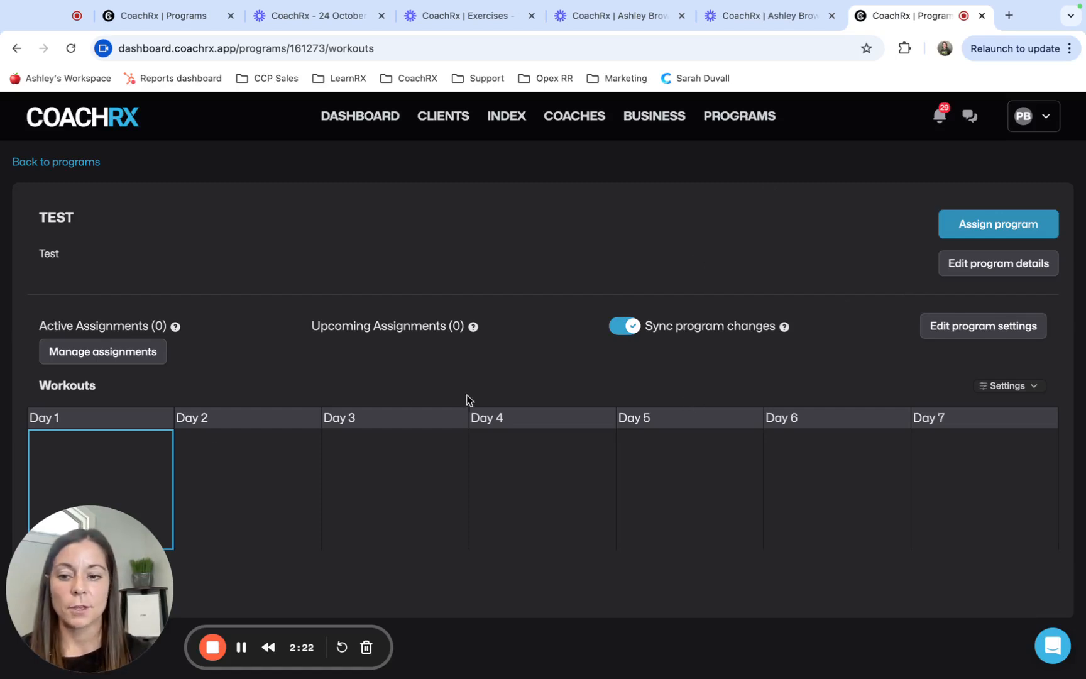
drag(266, 669, 422, 666)
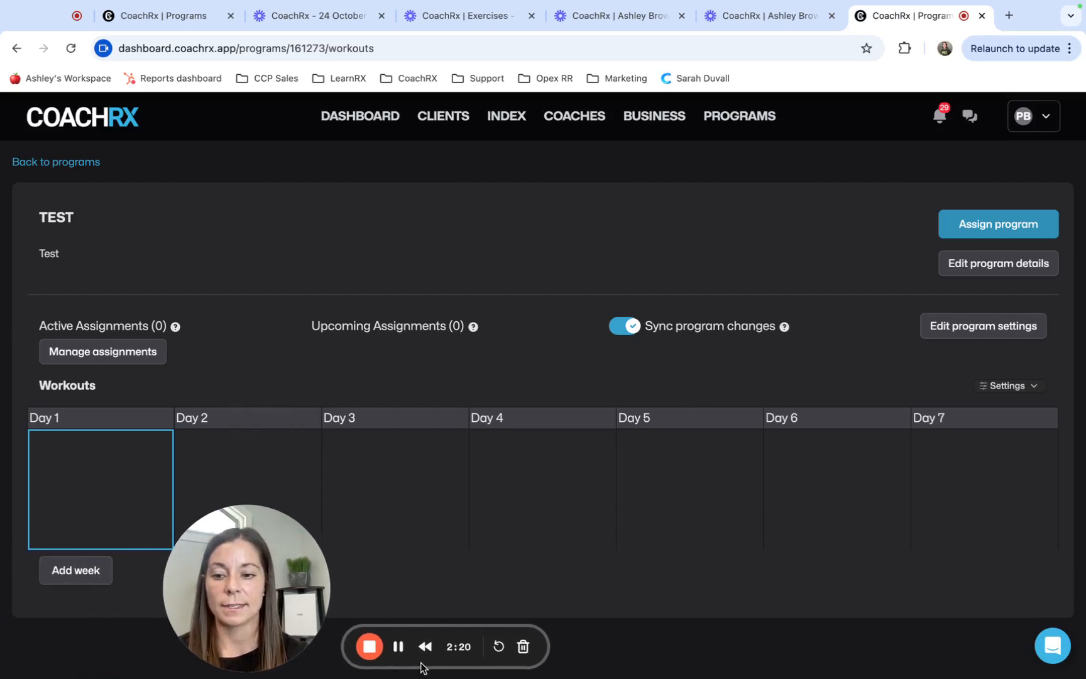
click(76, 570)
scroll(75, 635, down, 2)
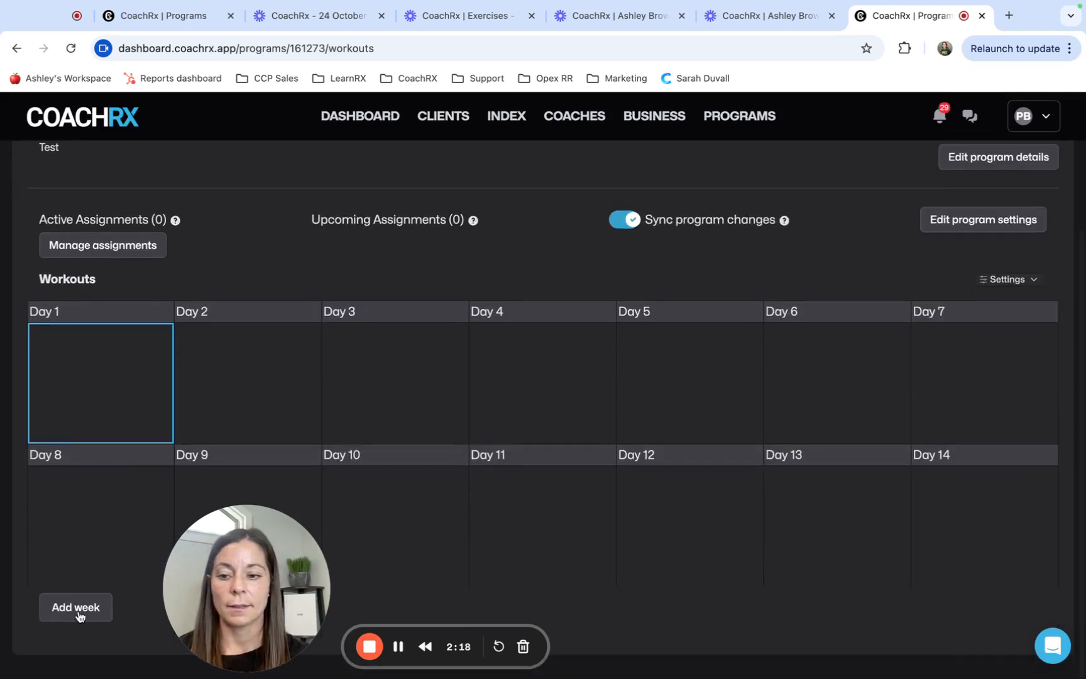
click(77, 613)
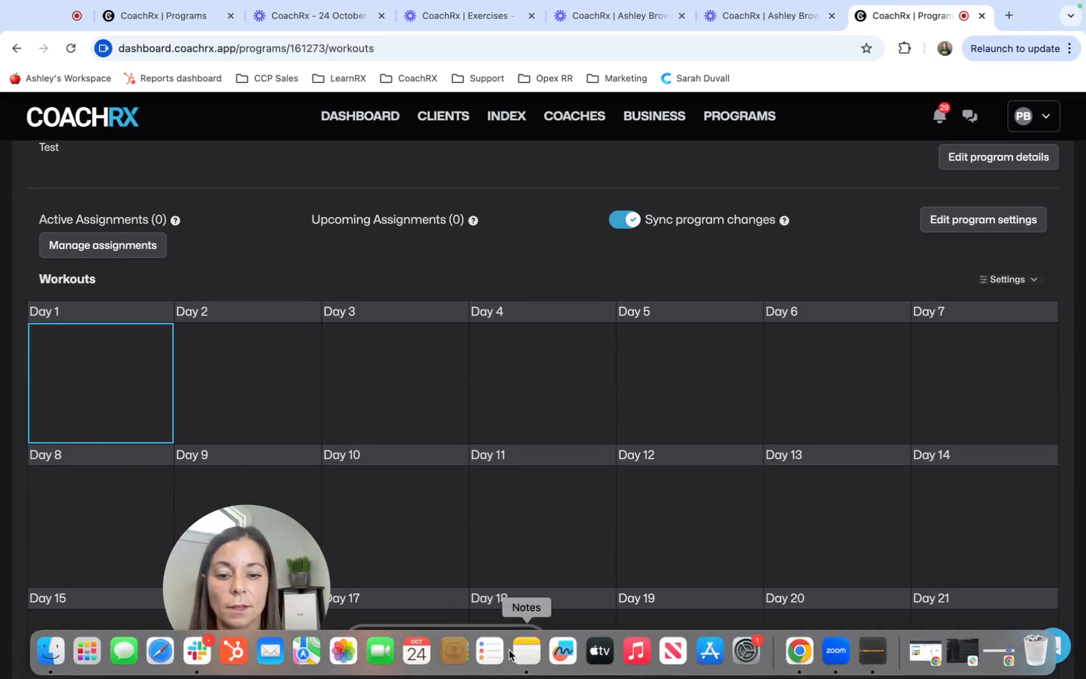
mouse_move(501, 662)
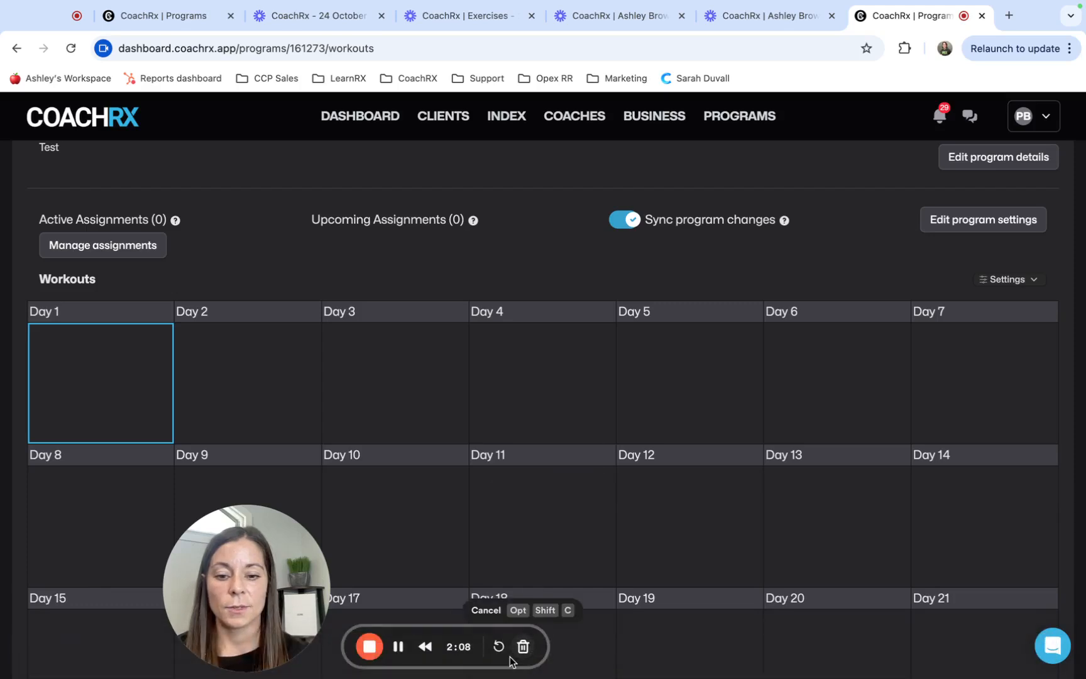
drag(511, 660, 342, 660)
Review the start date and client fields for assigning the program without assigning it, and view the program's current assignments
scroll(703, 368, up, 3)
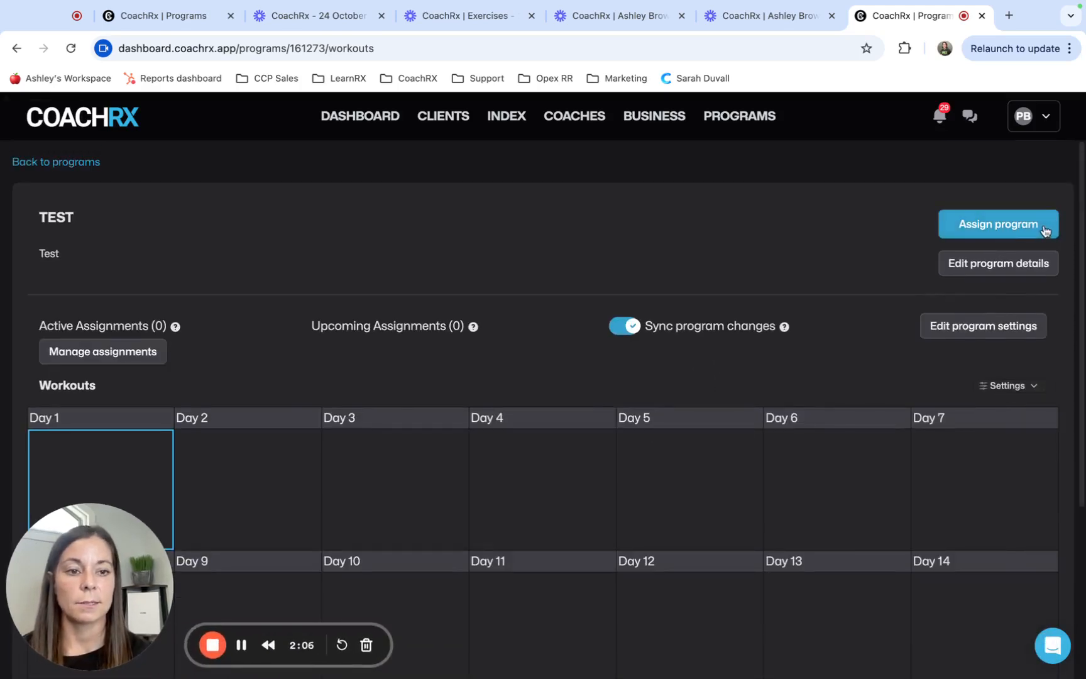
click(1020, 225)
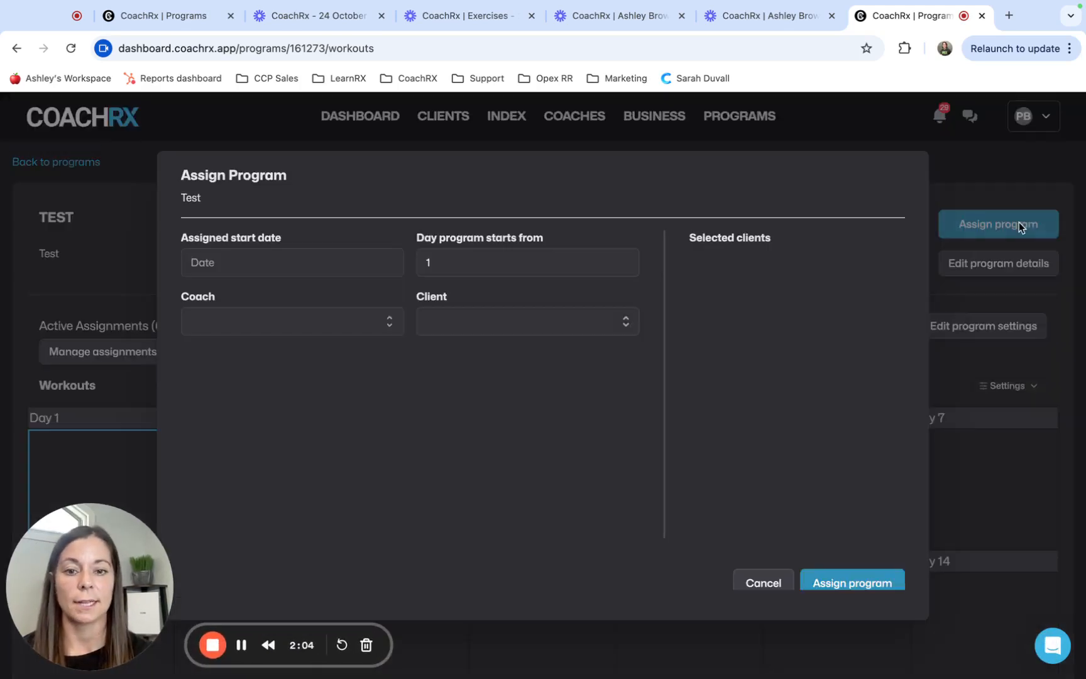
click(236, 254)
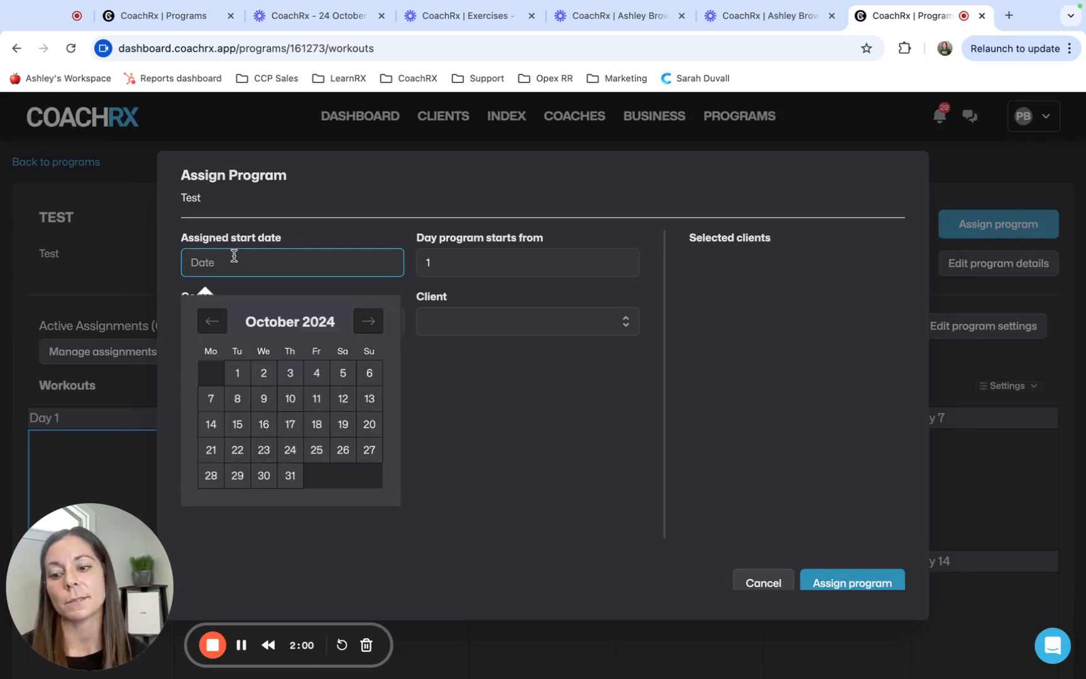
click(453, 319)
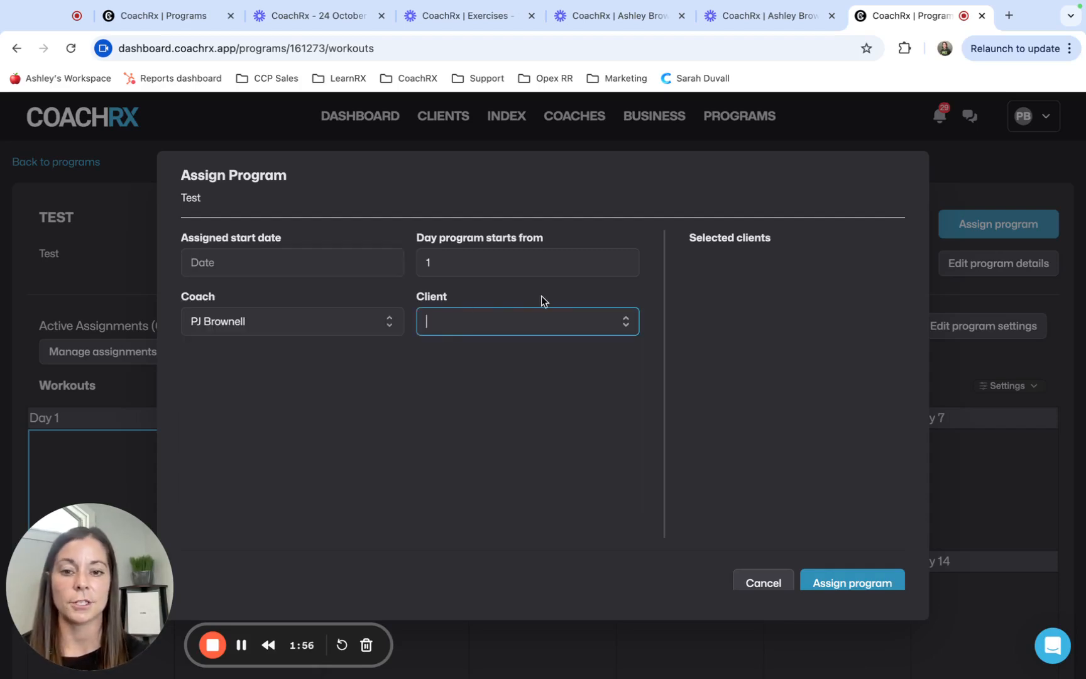
click(770, 583)
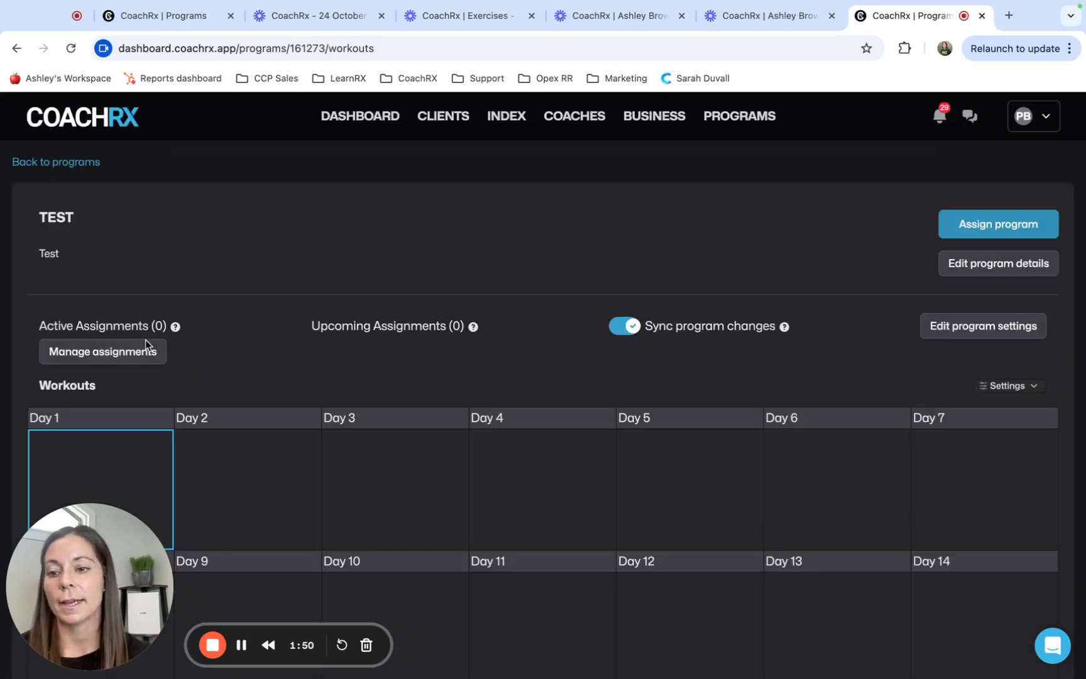
click(91, 351)
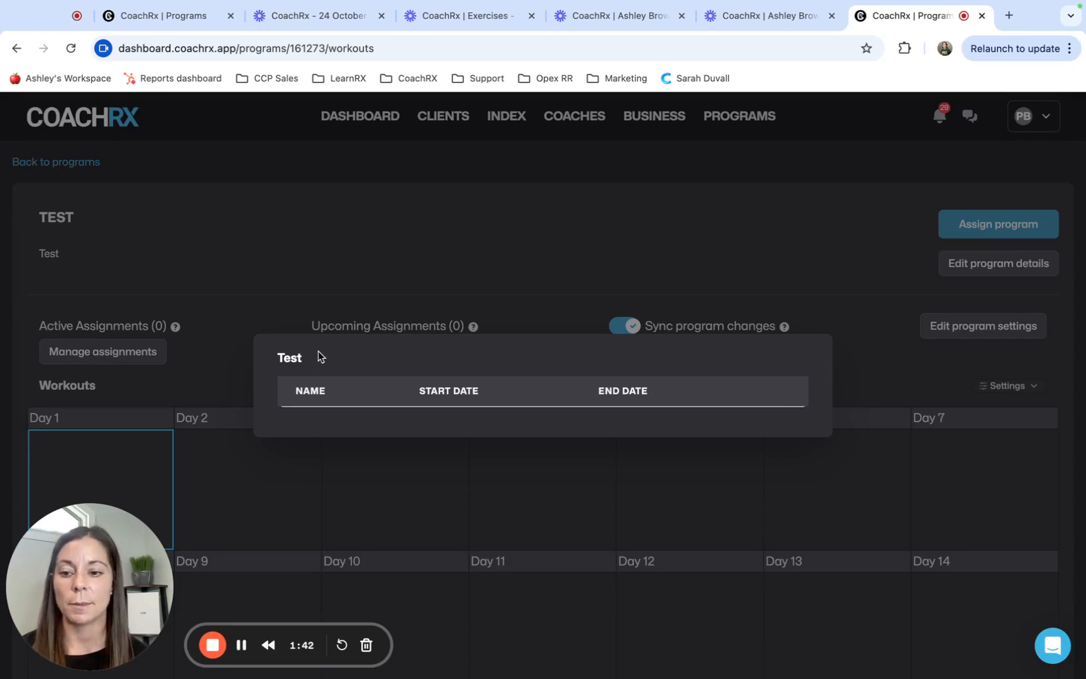
click(408, 222)
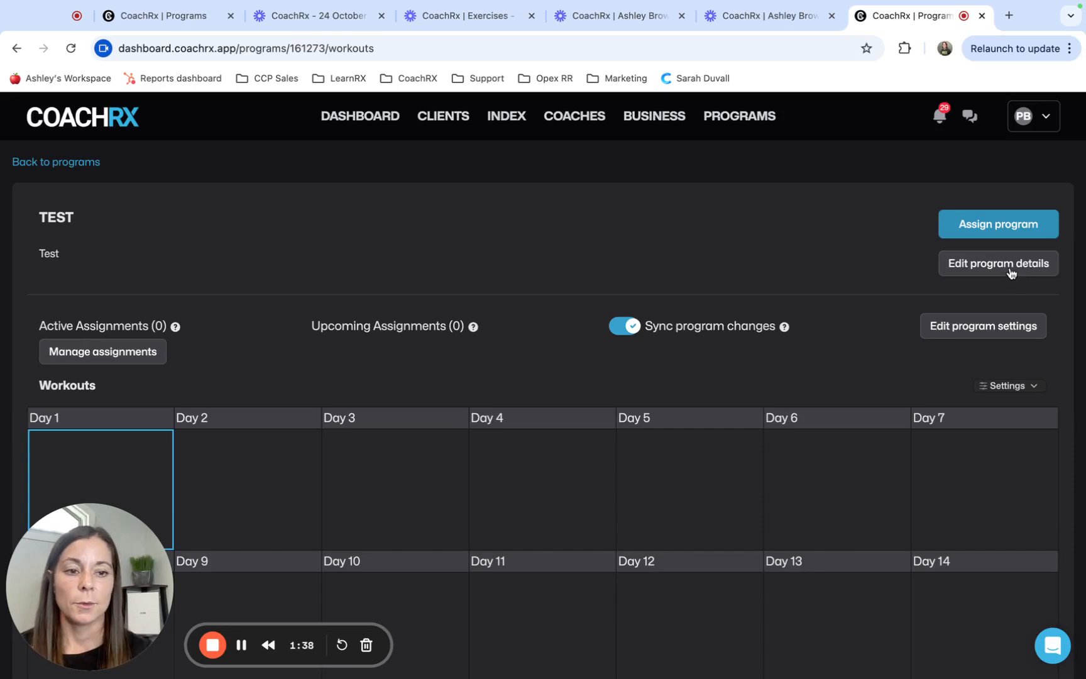
In the program settings, turn off the current-week limit on future workouts and let clients see workouts 7 days ahead
click(992, 335)
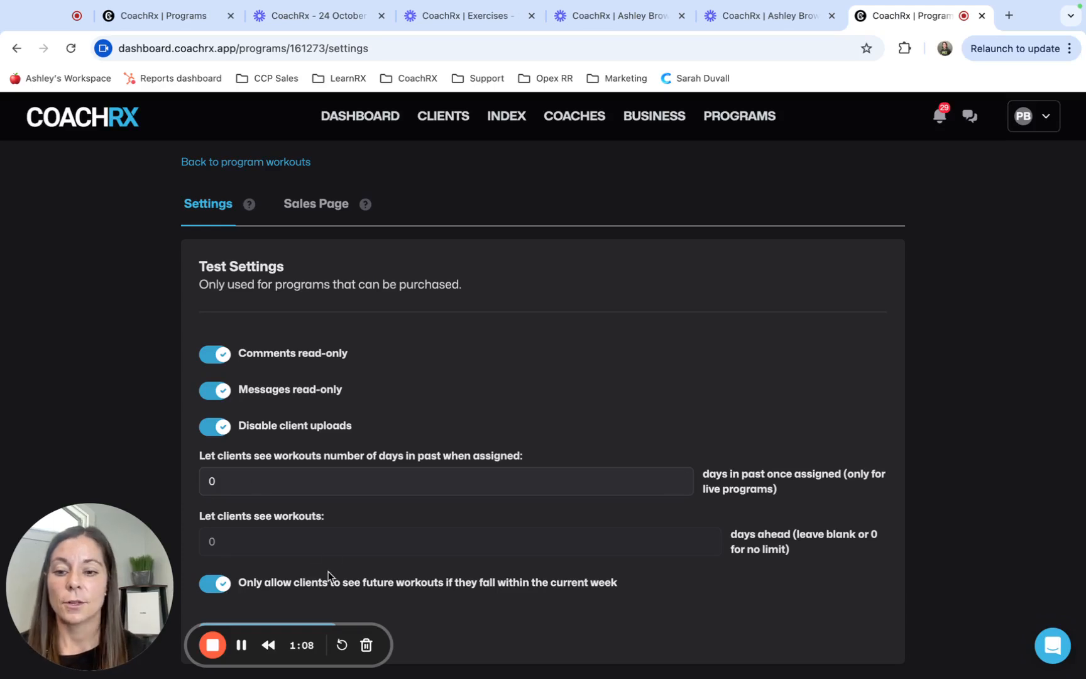
click(226, 589)
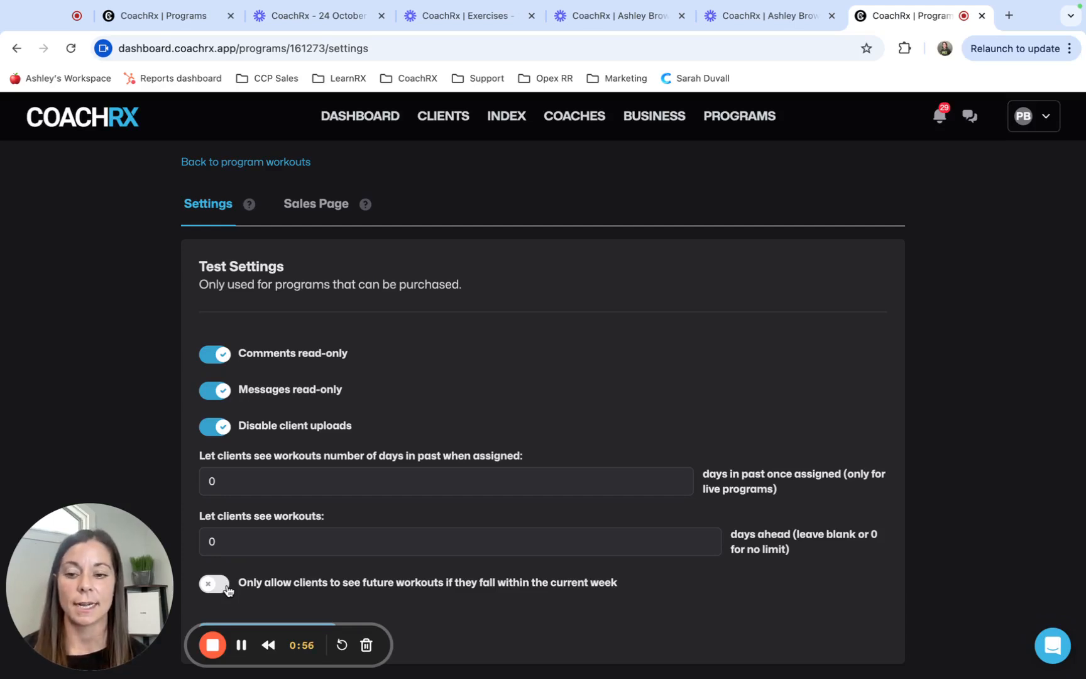
click(217, 542)
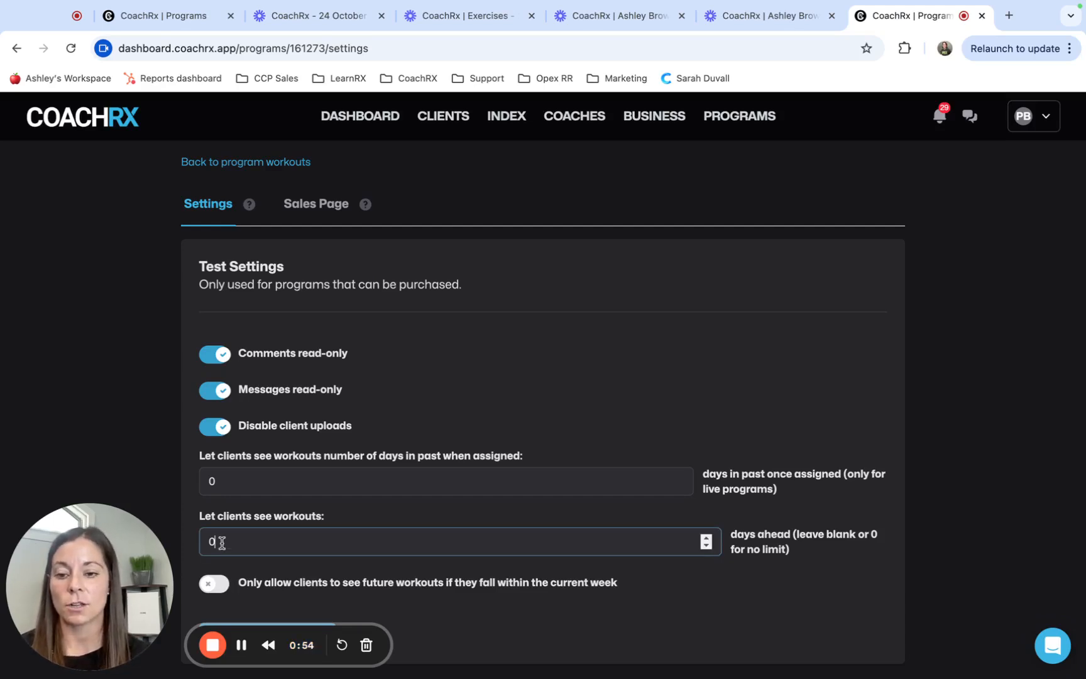
key(BackSpace)
text(7)
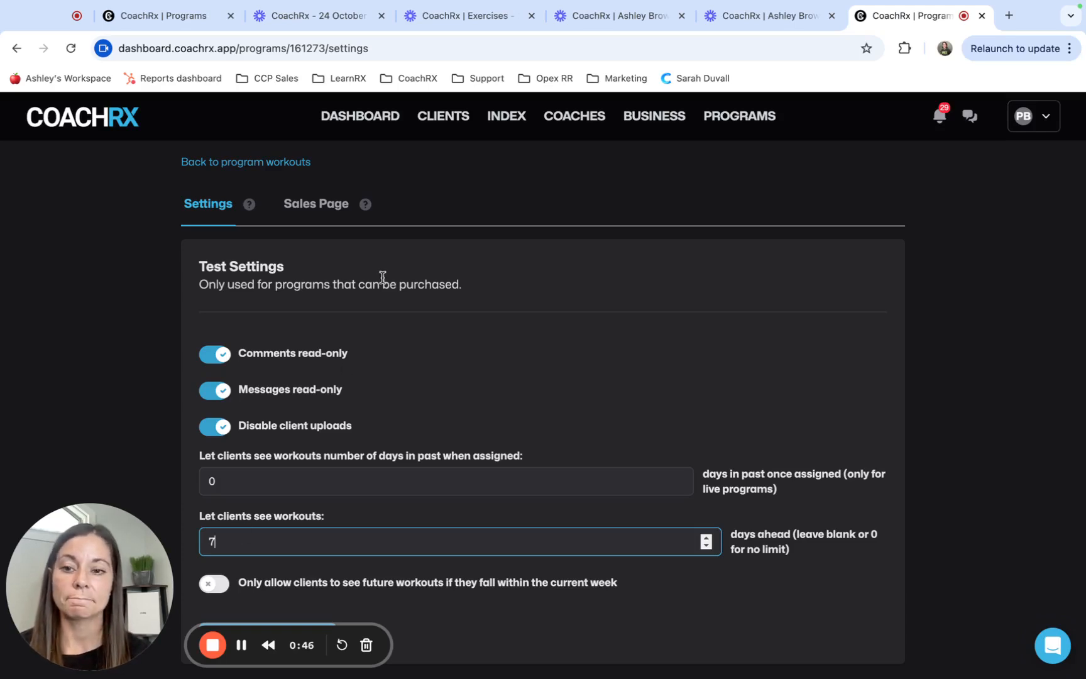
Open the Test program's sales page settings and make the sales page public
click(321, 207)
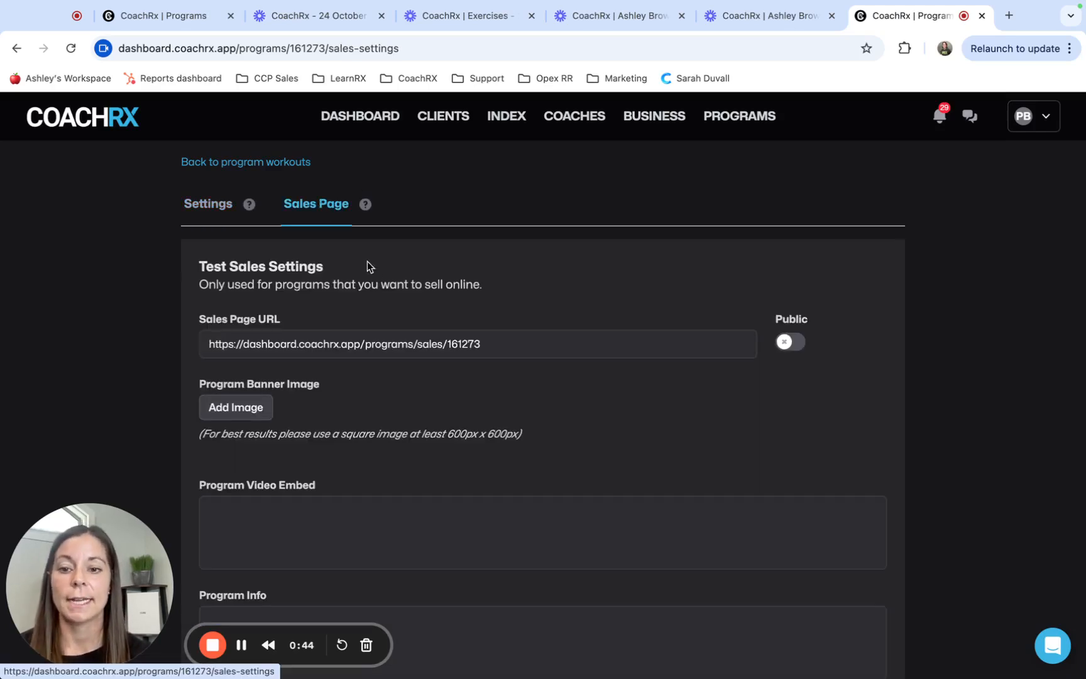
scroll(398, 303, down, 2)
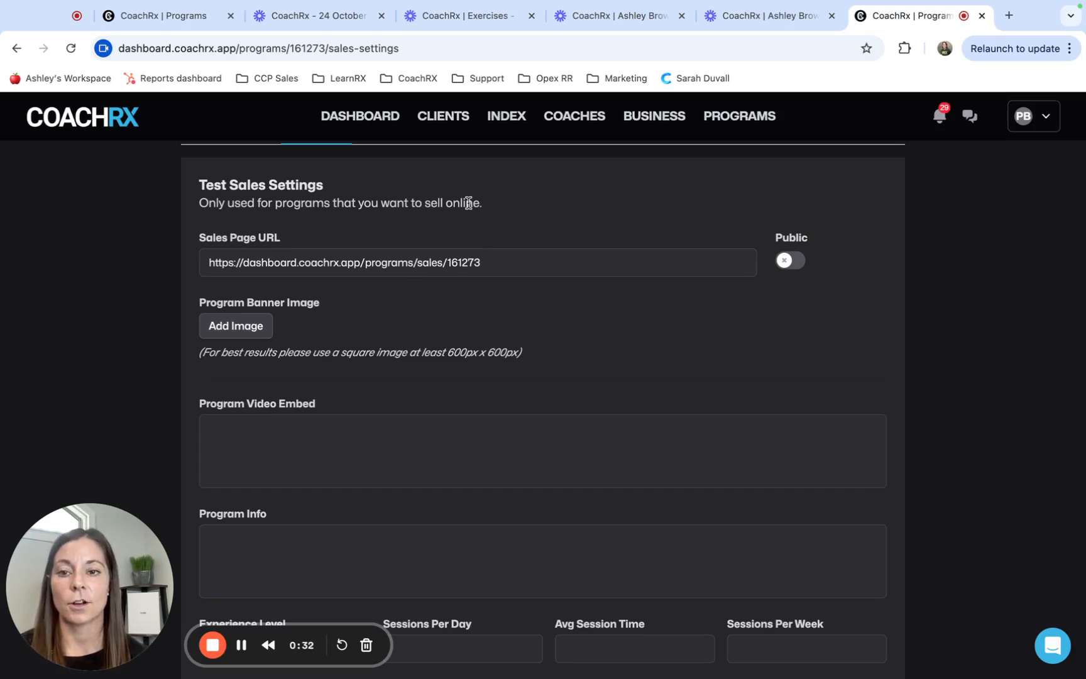
click(786, 262)
Select the full sales page URL, and view the choices for the plans to be offered
scroll(741, 345, down, 1)
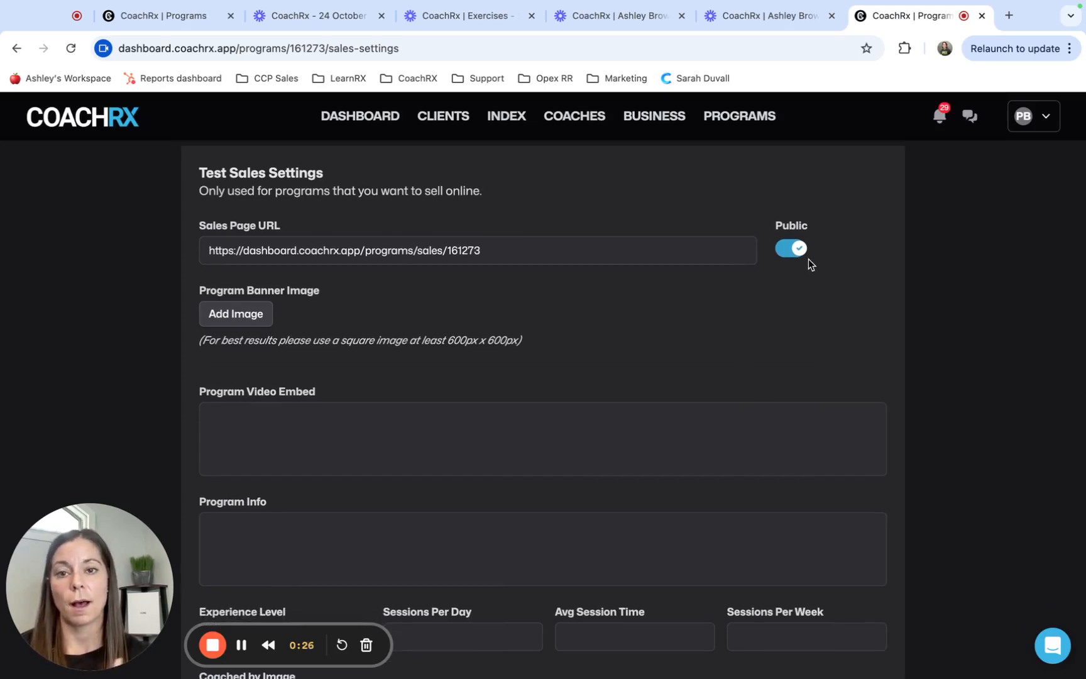
drag(511, 259, 202, 227)
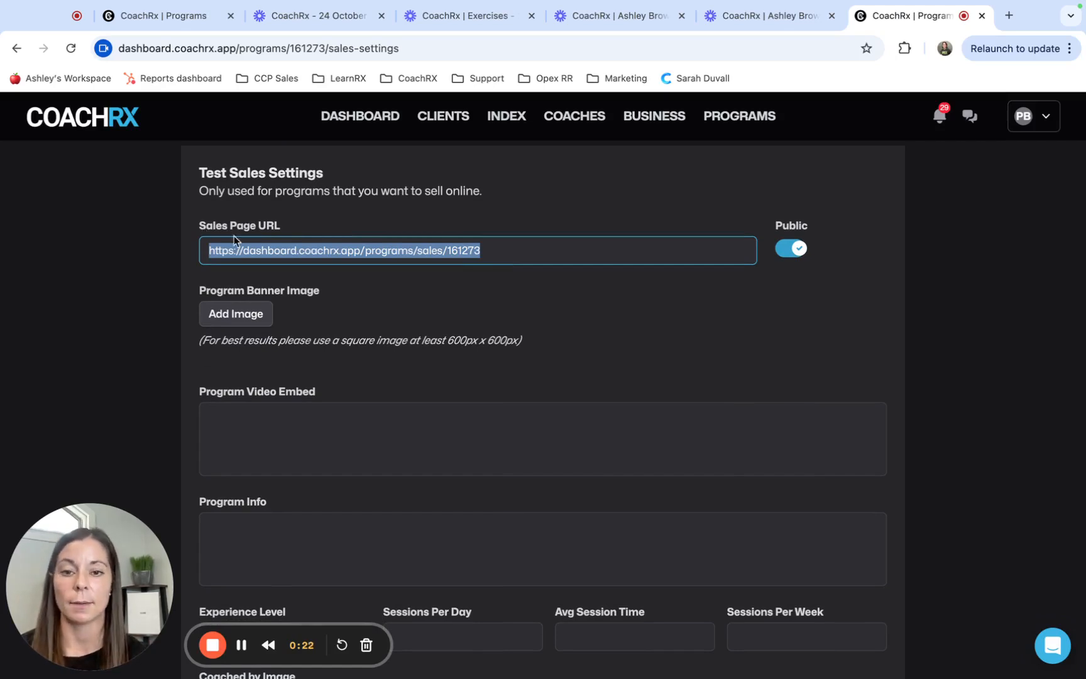
scroll(507, 427, down, 10)
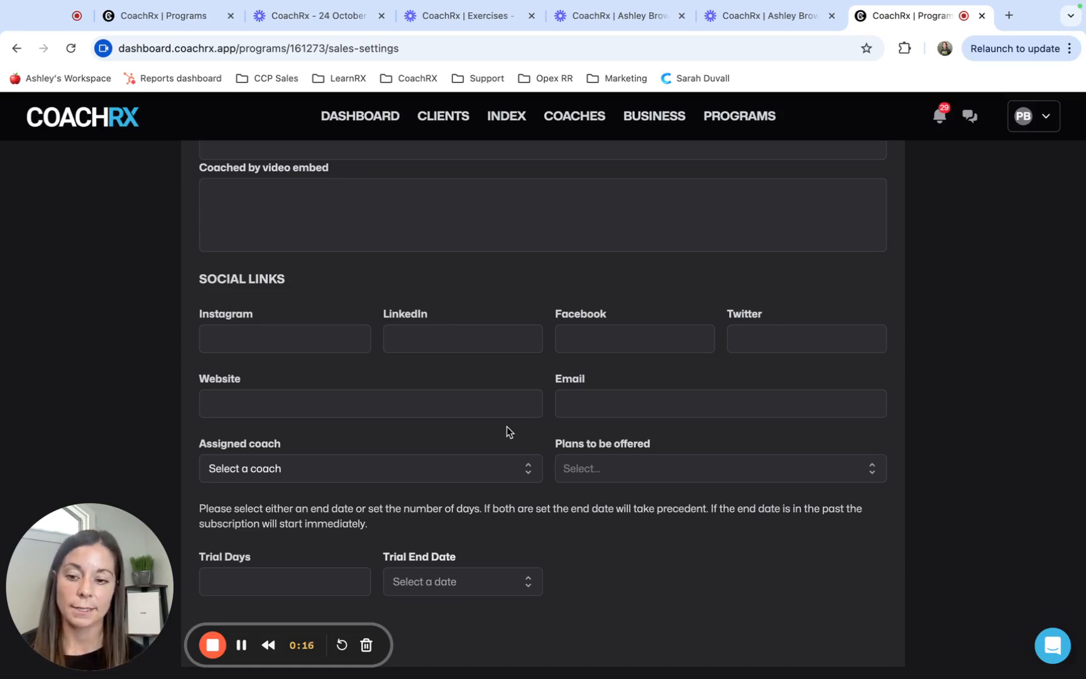
click(652, 466)
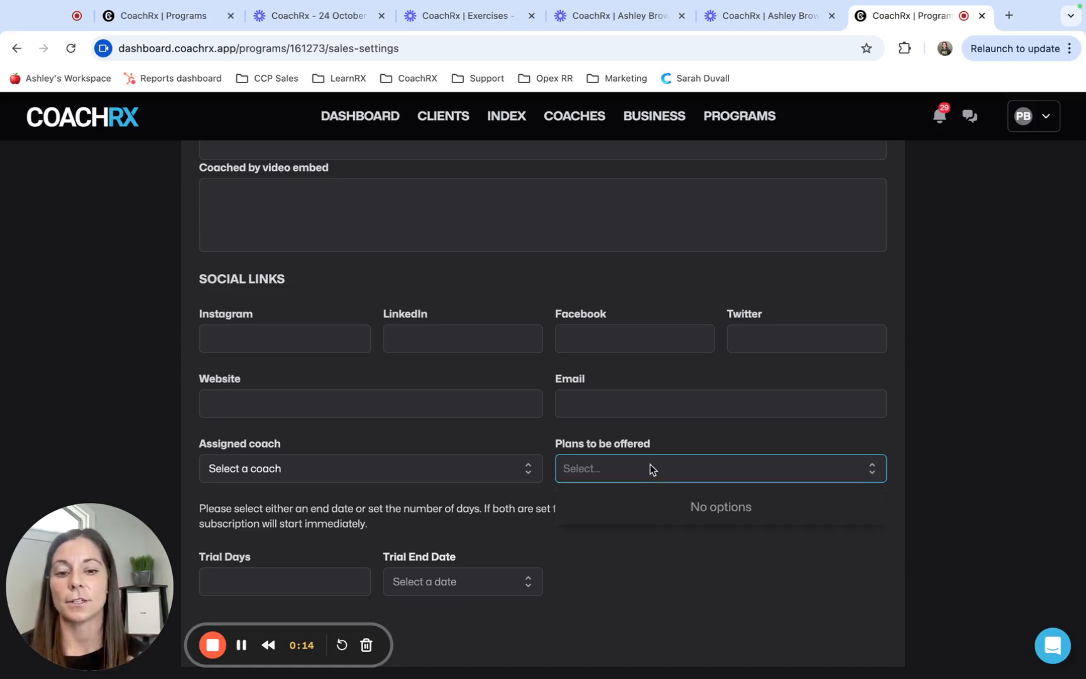